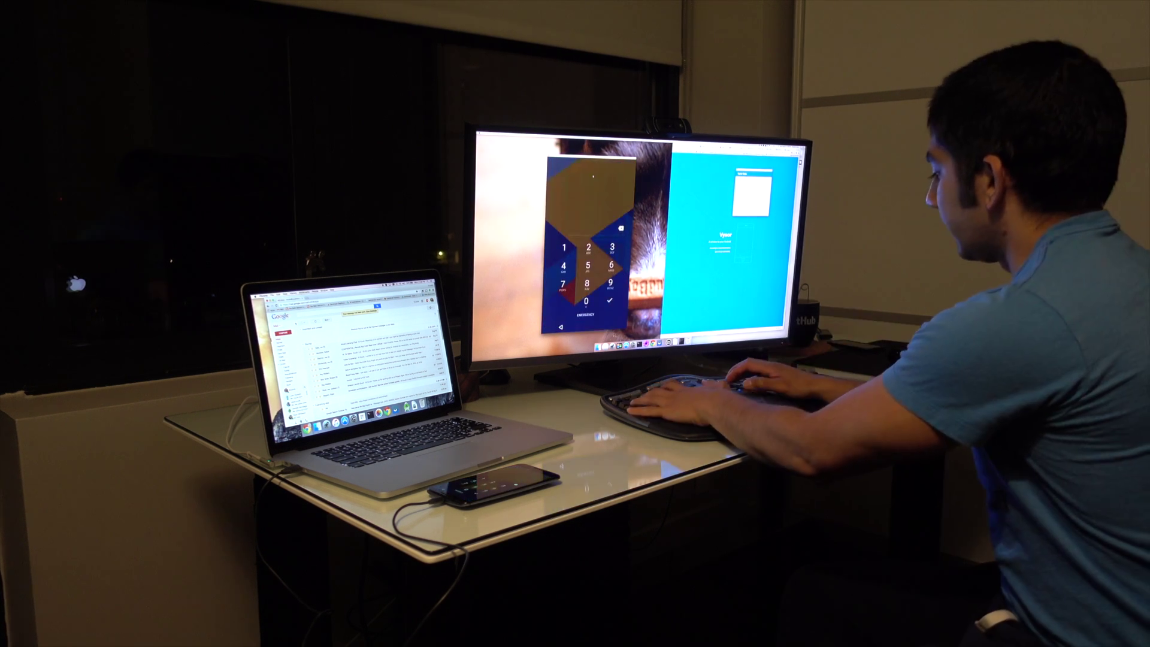
Confirm the entered PIN to unlock the mirrored Nexus 6
key("Return")
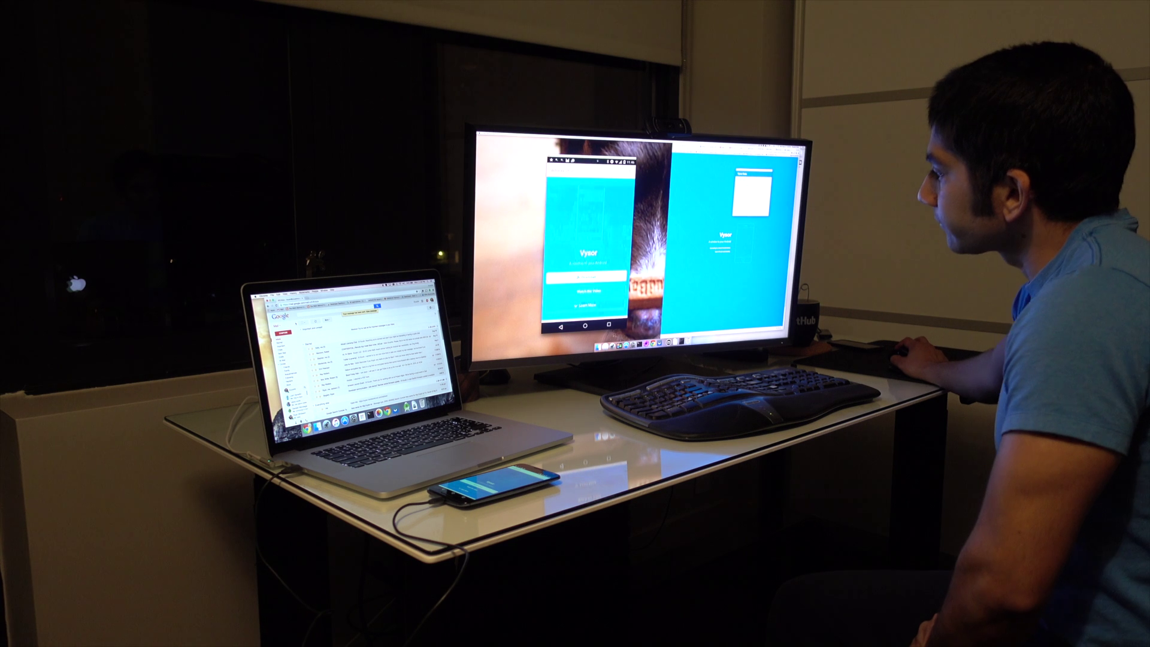